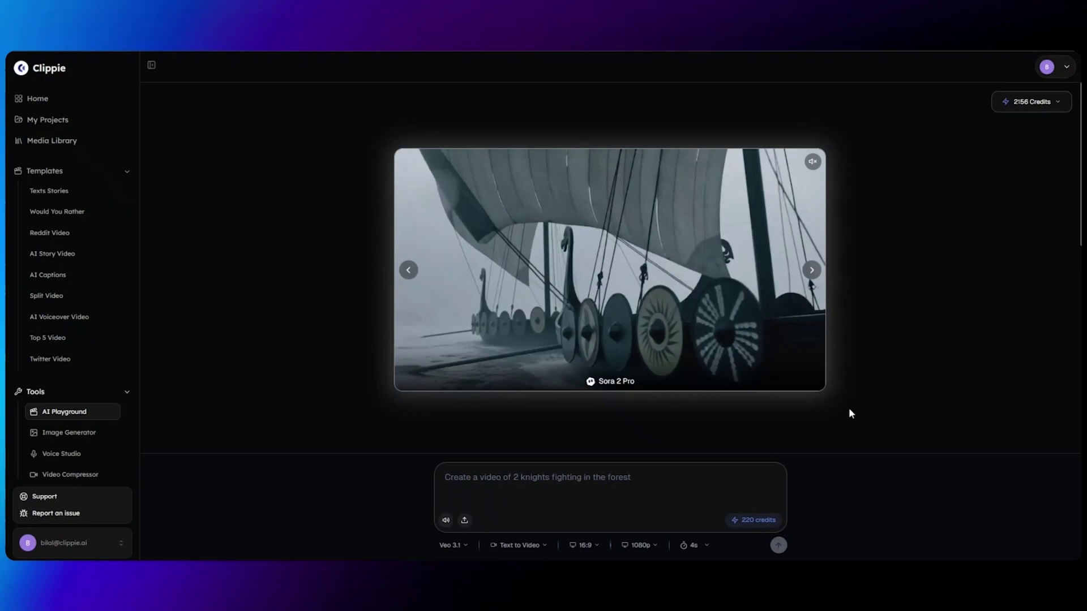
# Step: In the AI Playground, try Veo 3.1 Fast, then return to the standard Veo 3.1 model
pyautogui.click(451, 546)
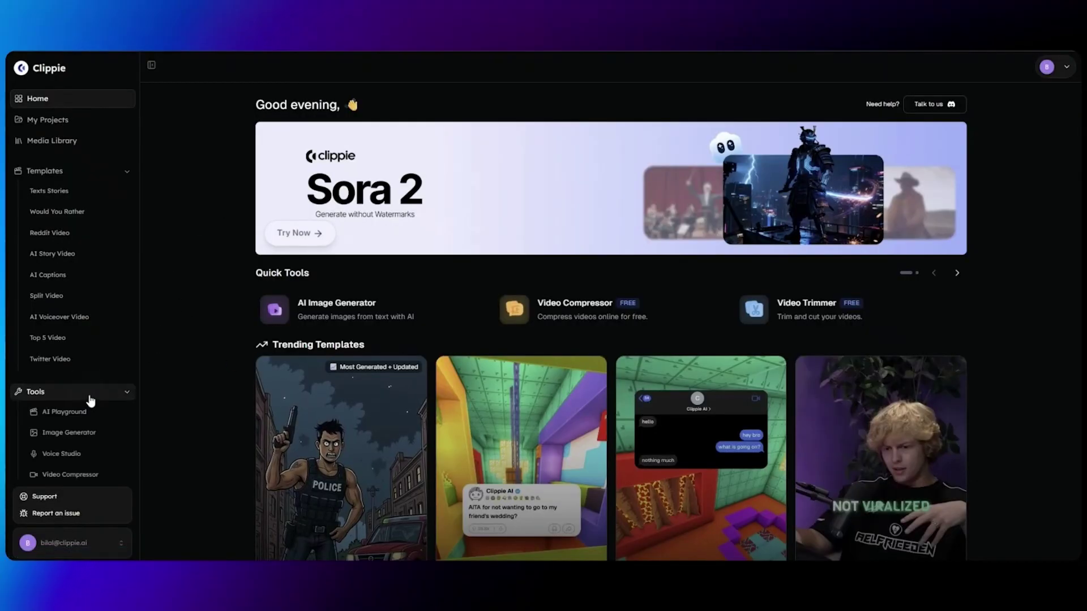
pyautogui.click(90, 414)
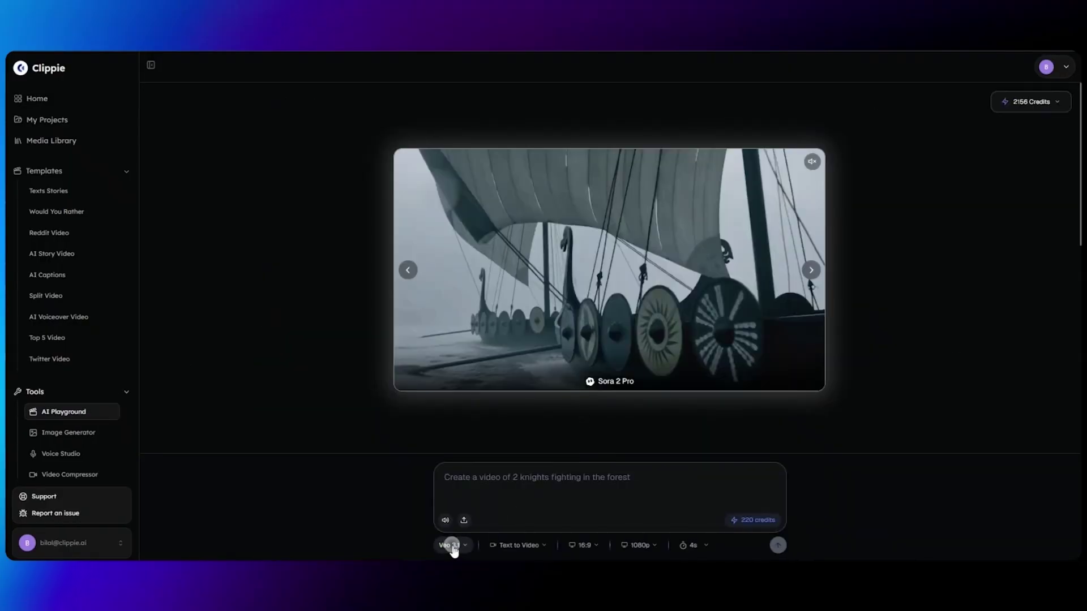
pyautogui.click(454, 546)
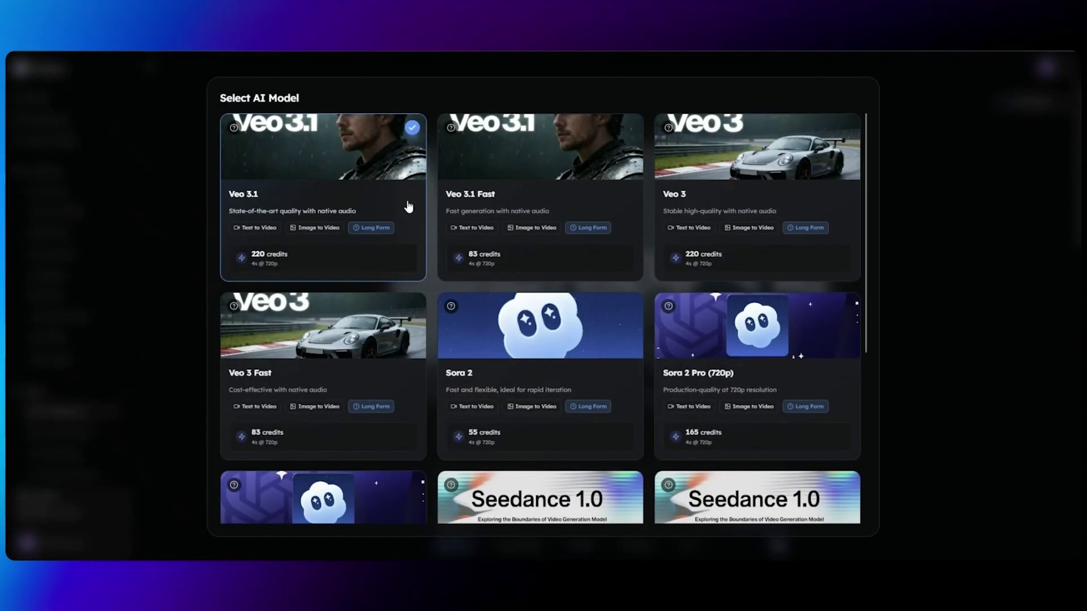
pyautogui.click(535, 209)
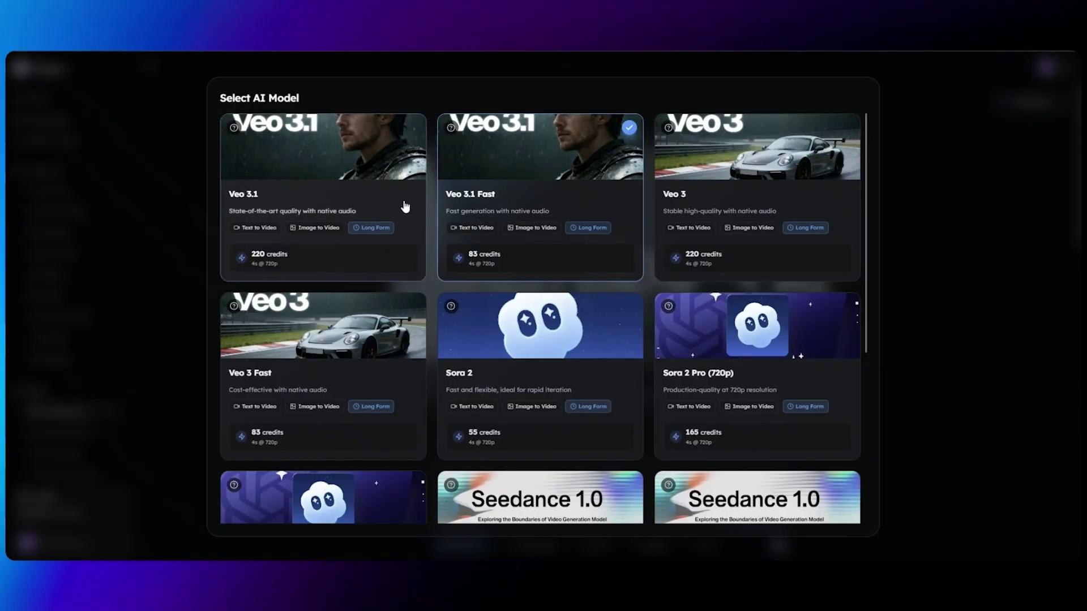
pyautogui.click(407, 217)
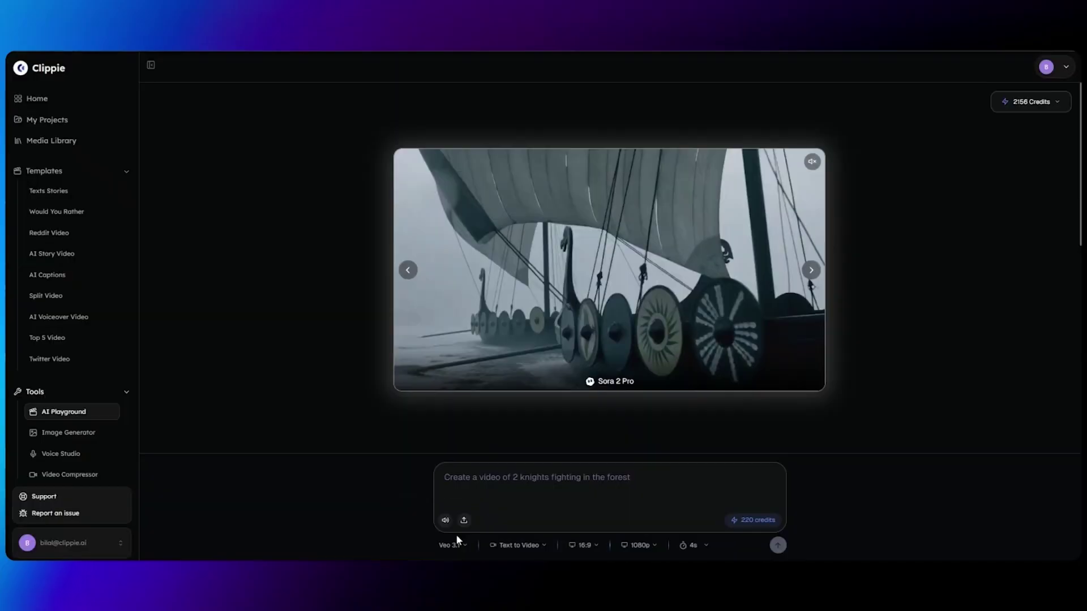
pyautogui.click(516, 545)
pyautogui.click(524, 485)
# Step: Set the aspect ratio to portrait 9:16 and keep the resolution at 1080p
pyautogui.click(586, 547)
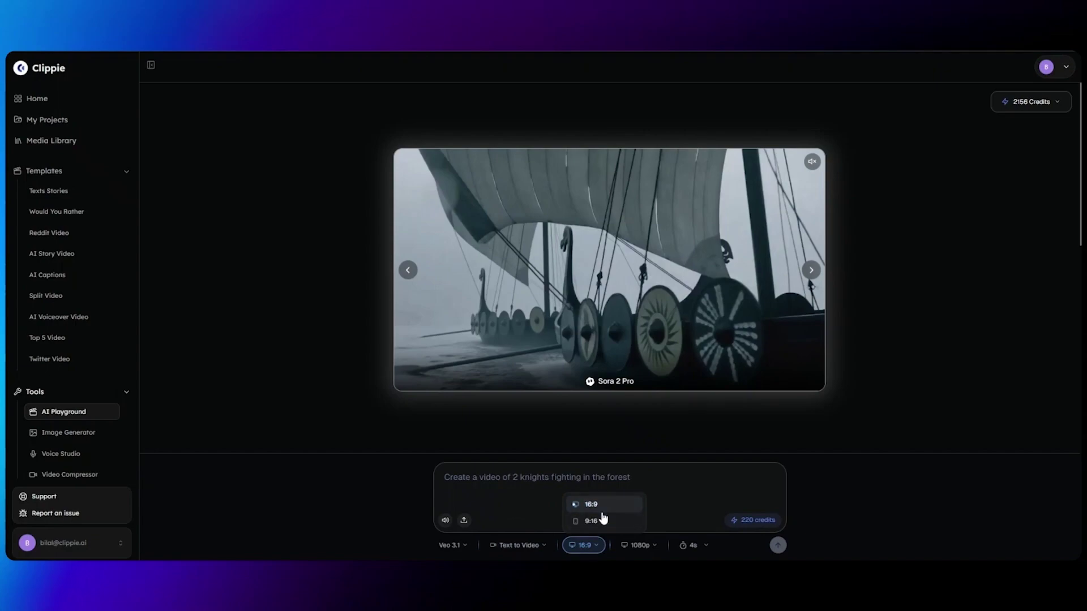
pyautogui.click(603, 519)
pyautogui.click(639, 545)
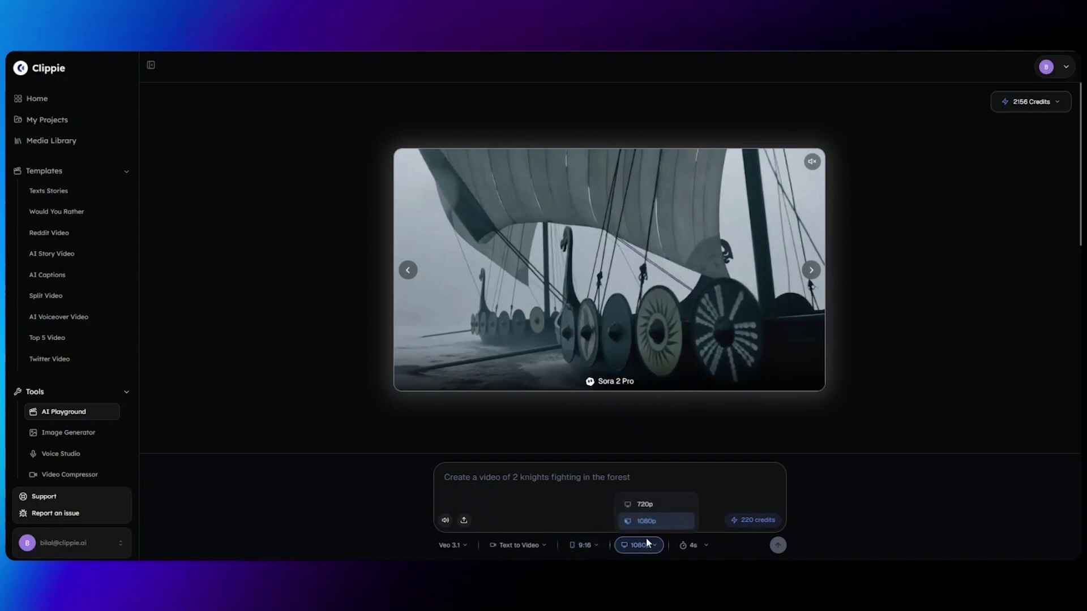
pyautogui.click(656, 520)
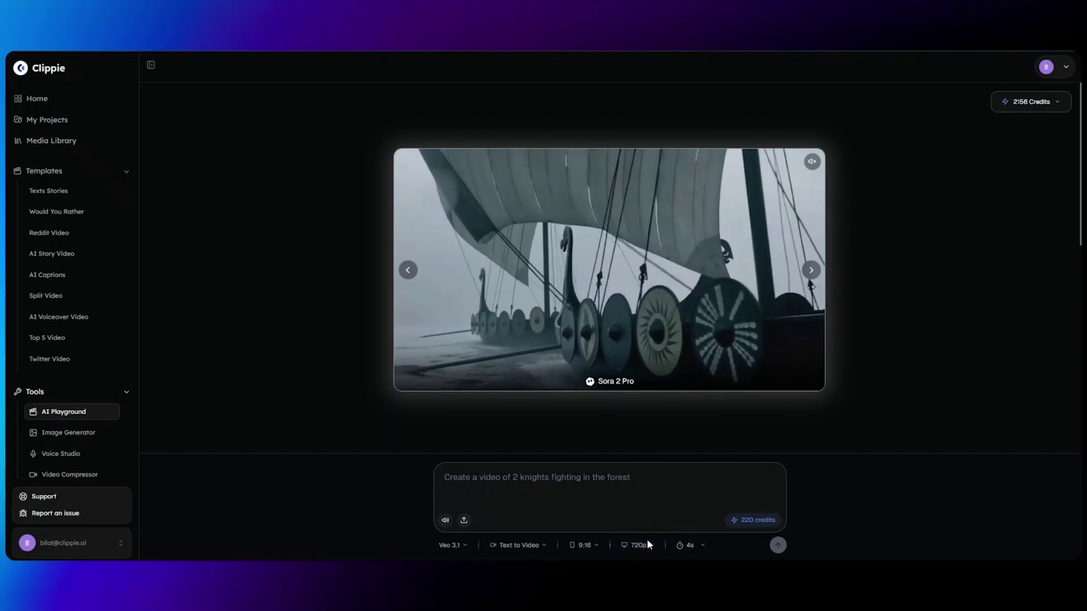
pyautogui.click(645, 546)
pyautogui.click(649, 526)
pyautogui.click(649, 552)
pyautogui.click(650, 519)
pyautogui.click(637, 546)
pyautogui.click(671, 521)
# Step: Set the video length to 8 seconds
pyautogui.click(691, 545)
pyautogui.click(710, 491)
pyautogui.click(723, 521)
pyautogui.click(718, 471)
pyautogui.click(718, 493)
pyautogui.click(719, 513)
pyautogui.click(715, 535)
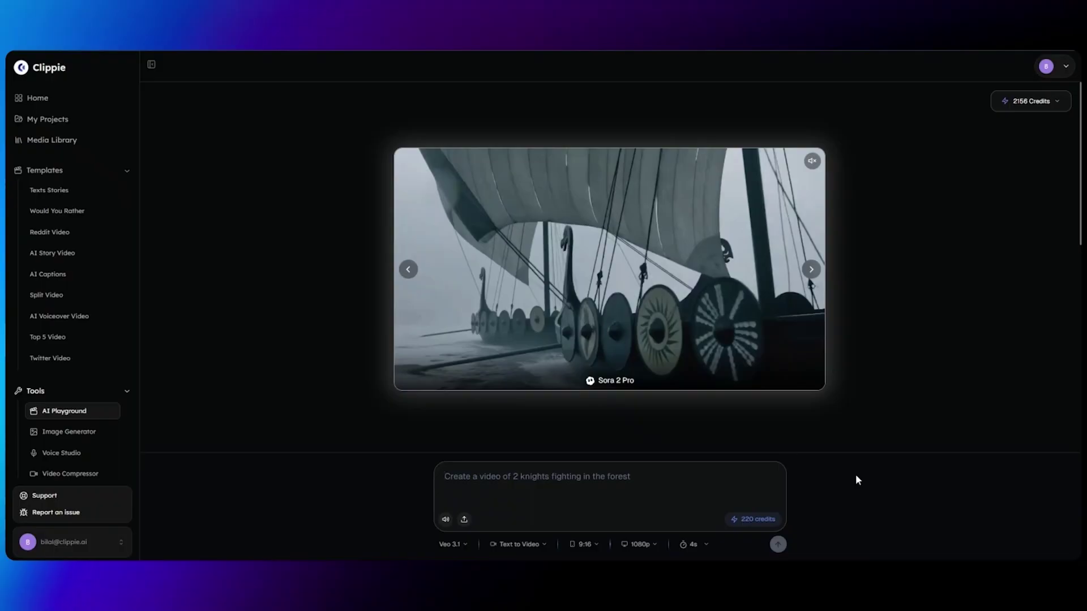
# Step: Paste the prompt about a man running through an endless cornfield into the prompt box
pyautogui.click(724, 512)
pyautogui.write('A man running through a tall never ending cornfield. Add effects of wind and nature')
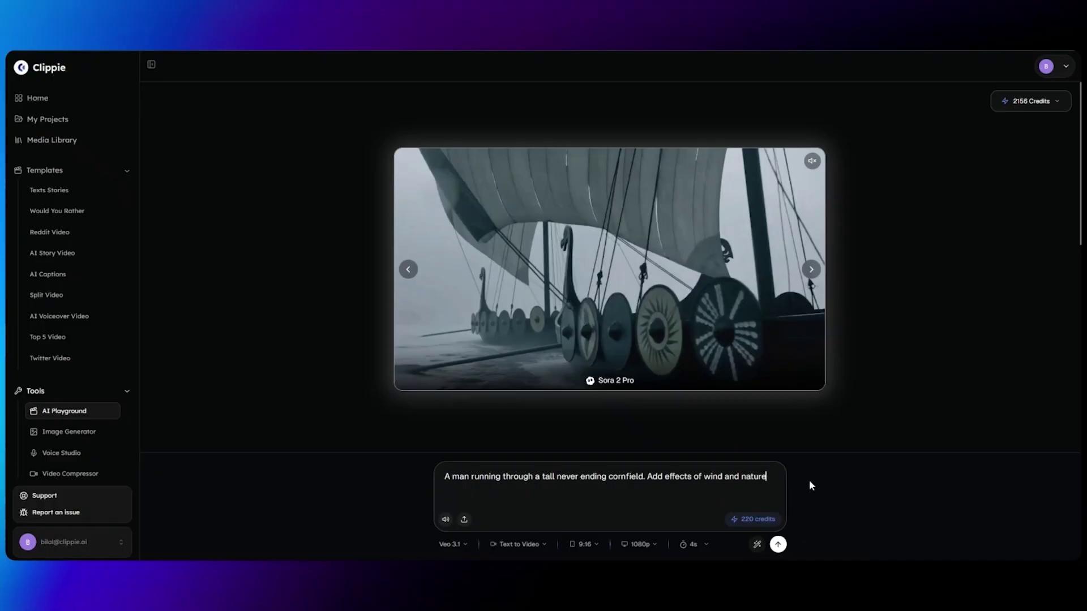
pyautogui.scroll(-2, 809, 485)
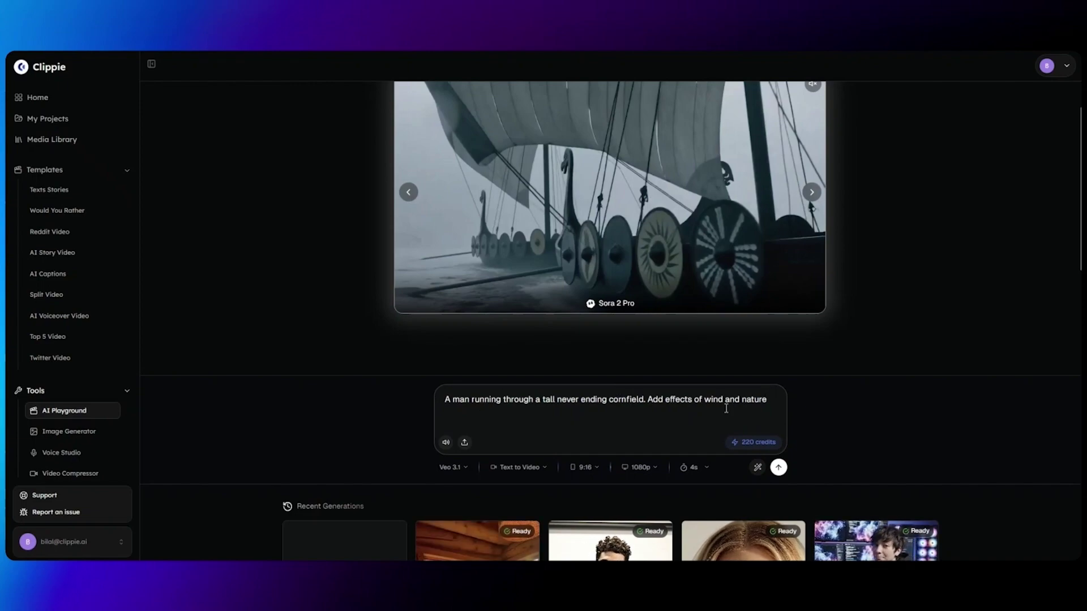
# Step: Send the cornfield prompt to Veo 3.1 and wait for the clip to show in Recent Generations
pyautogui.click(779, 468)
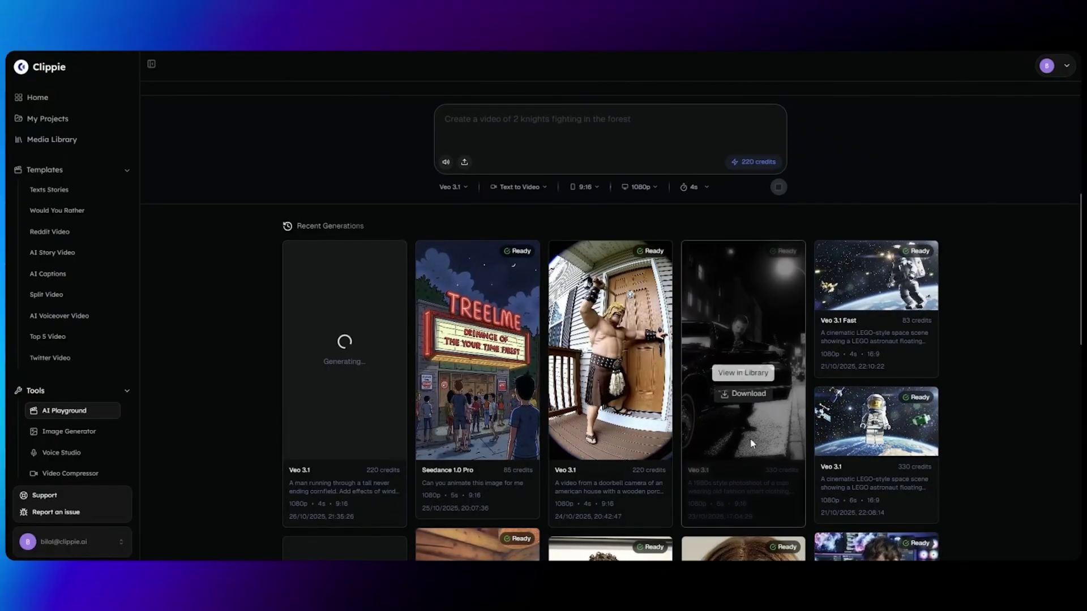
pyautogui.moveTo(656, 462)
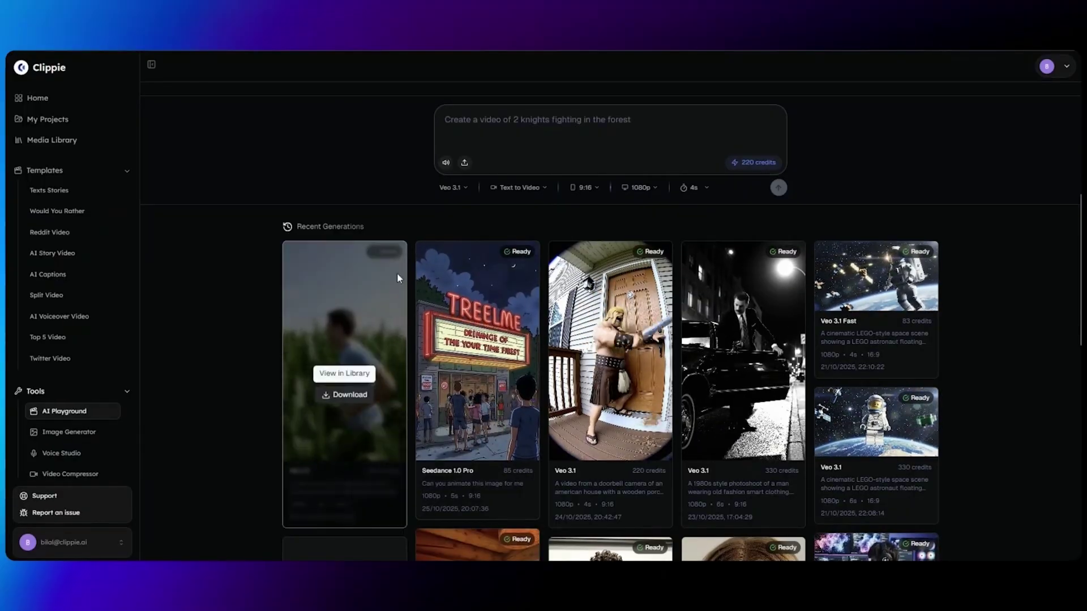
# Step: Open the cornfield clip in the Media Library and review its Video Details and prompt text
pyautogui.click(370, 369)
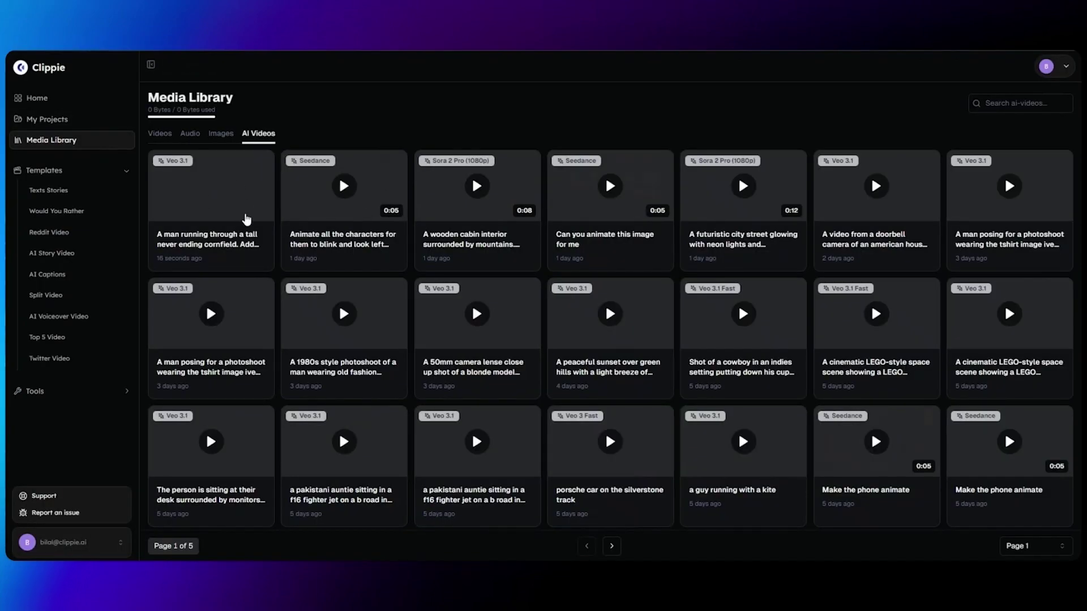
pyautogui.click(245, 213)
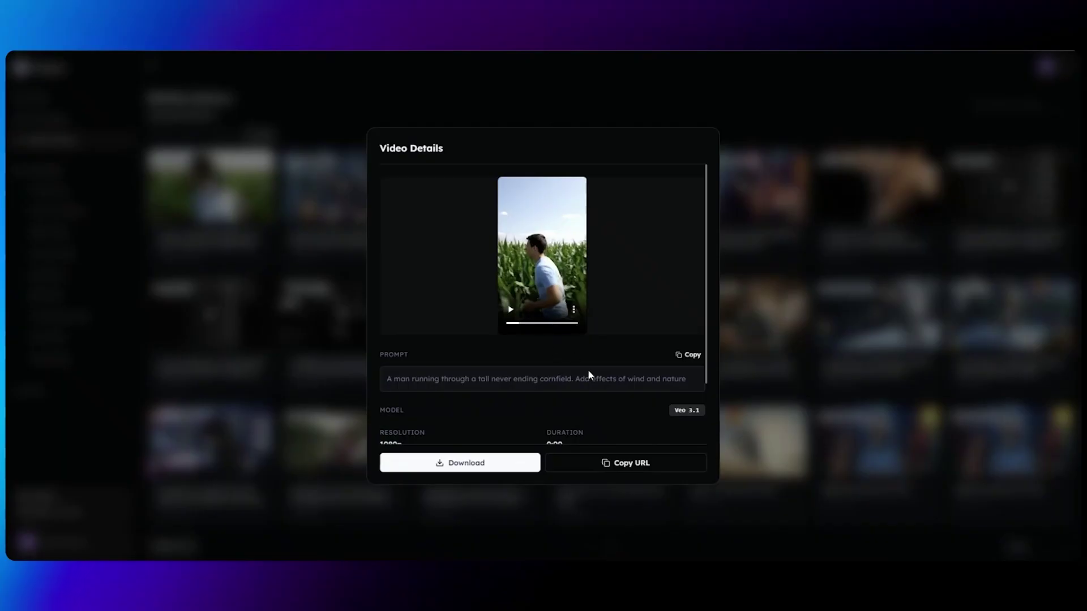
pyautogui.scroll(-2, 420, 318)
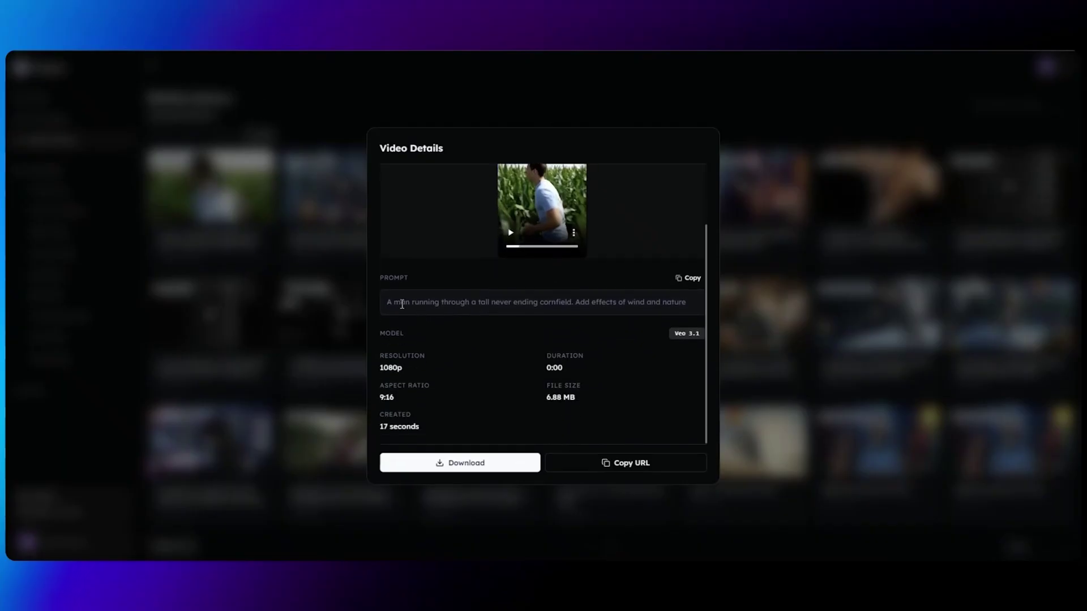
pyautogui.moveTo(390, 299); pyautogui.dragTo(686, 302)
pyautogui.click(659, 328)
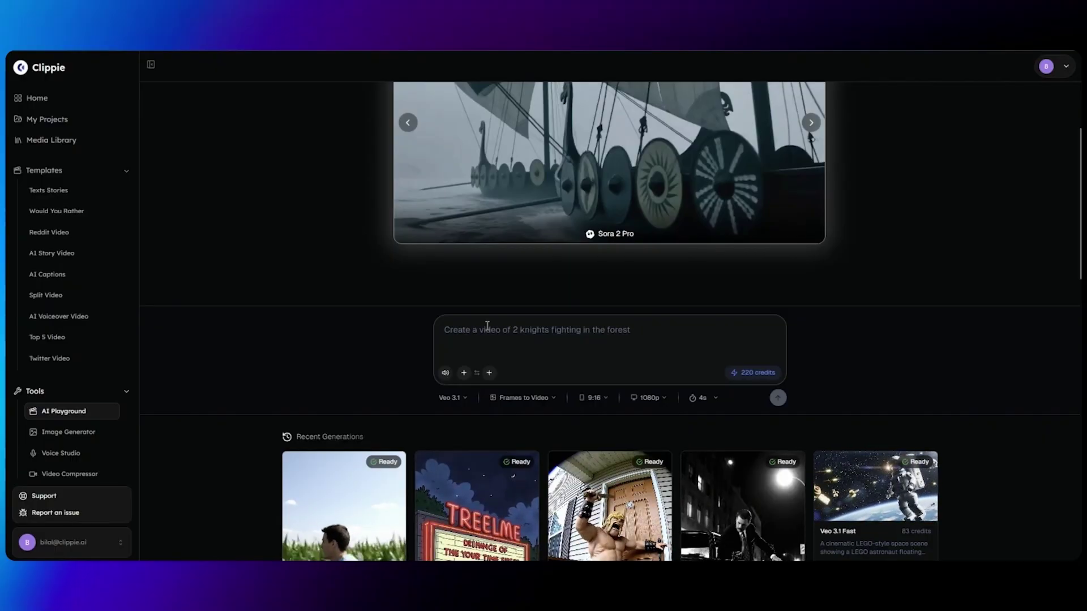
# Step: Attach the two frame images, paste the Burj Khalifa construction prompt, and submit it
pyautogui.hotkey('ctrl', 'v')
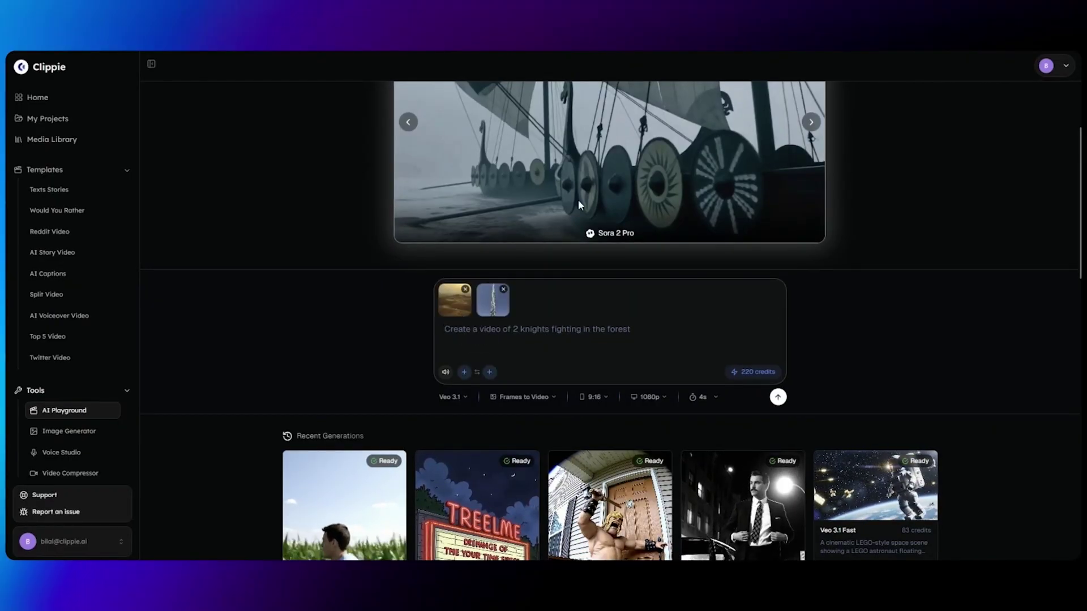
pyautogui.write('Make a video of the construction of burj Khalifa')
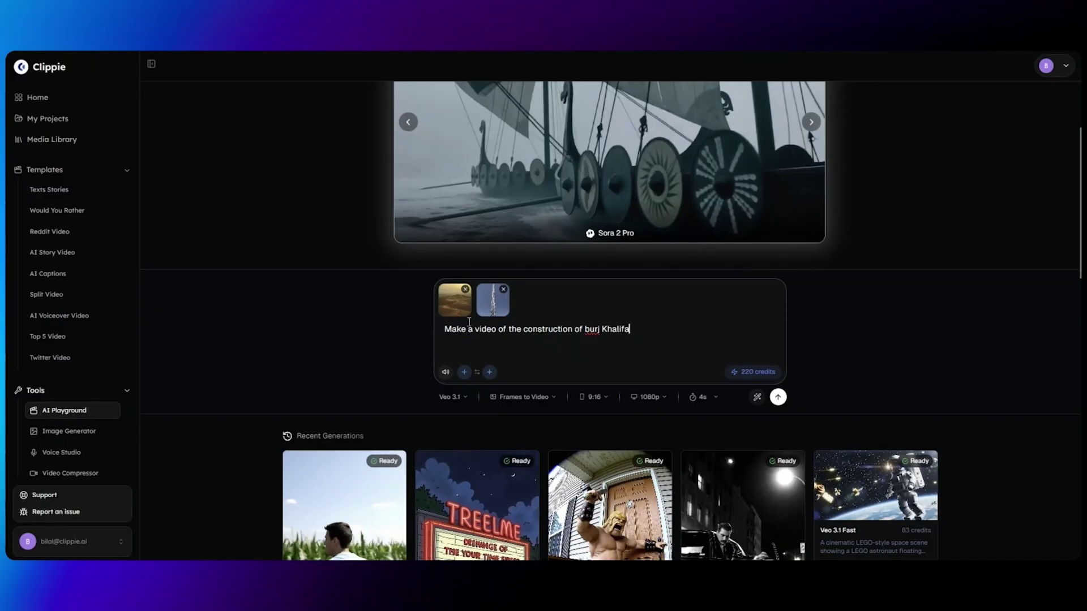
pyautogui.click(778, 397)
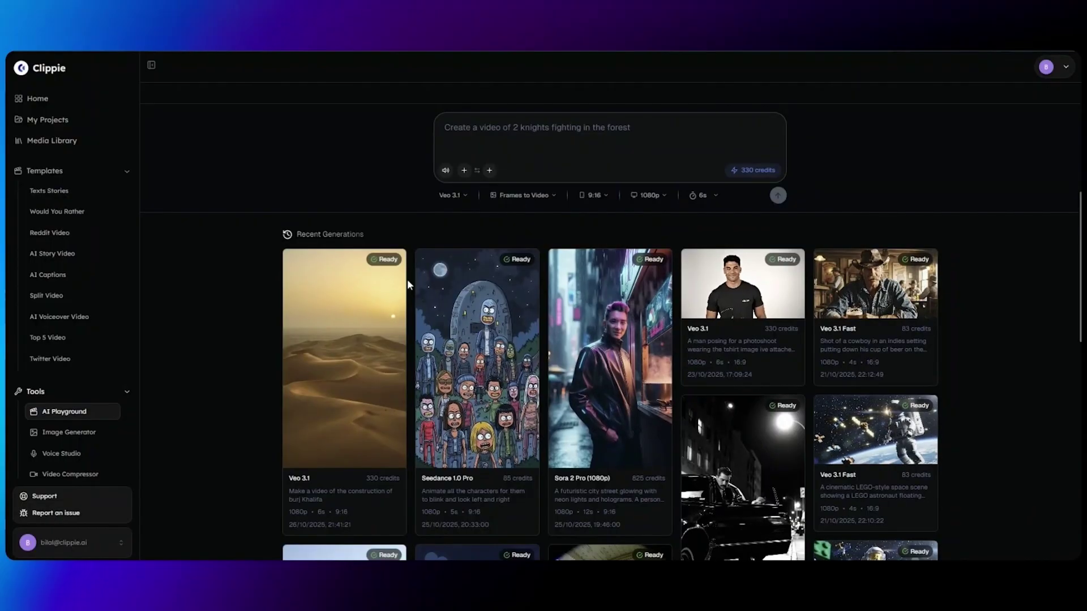
# Step: Choose Ingredients in the generation mode dropdown below the prompt
pyautogui.scroll(2, 631, 307)
pyautogui.click(557, 270)
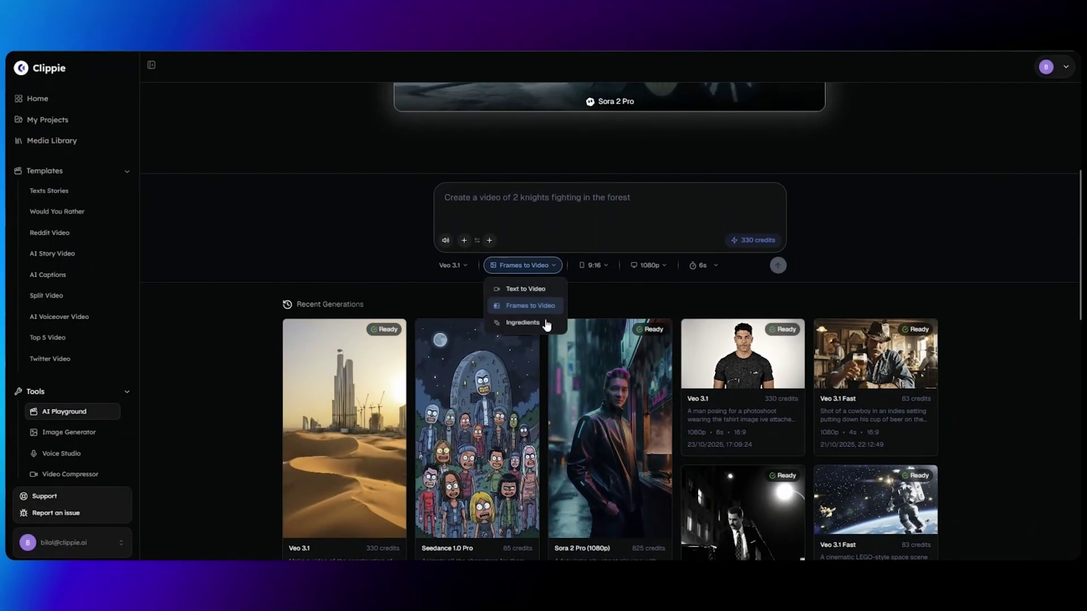
pyautogui.click(542, 314)
pyautogui.scroll(2, 484, 283)
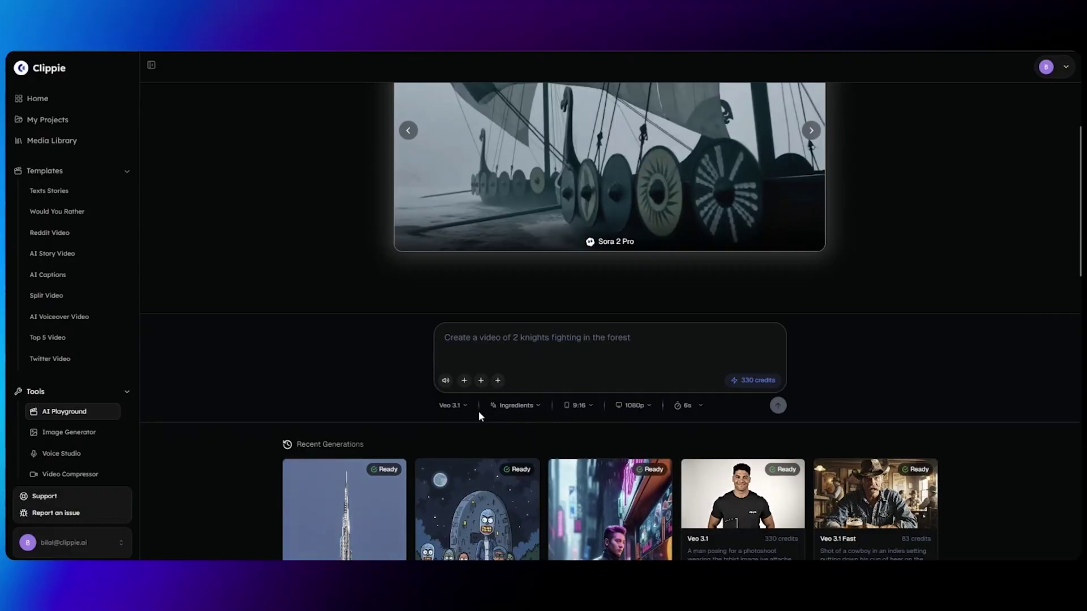
# Step: Choose the 16:9 aspect ratio and attach reference images picked from the image Library
pyautogui.click(574, 407)
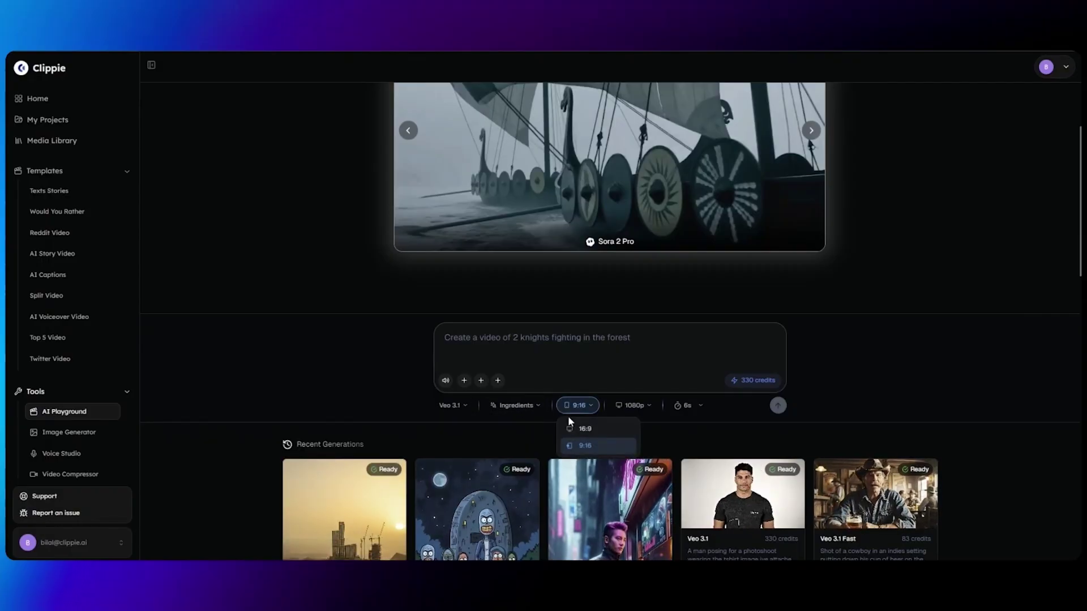
pyautogui.click(464, 380)
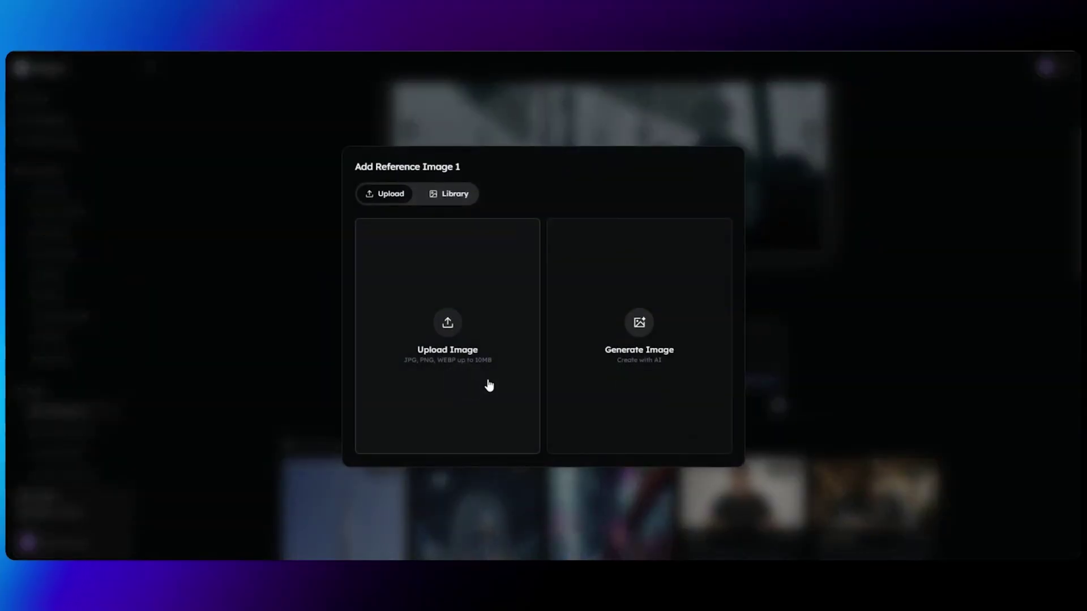
pyautogui.click(606, 361)
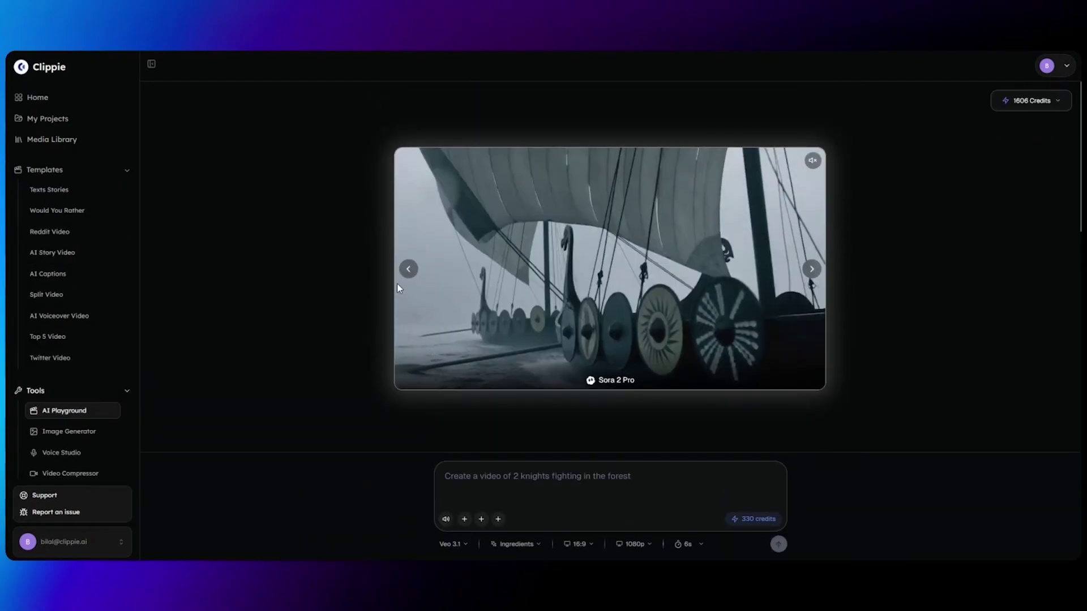
pyautogui.click(465, 449)
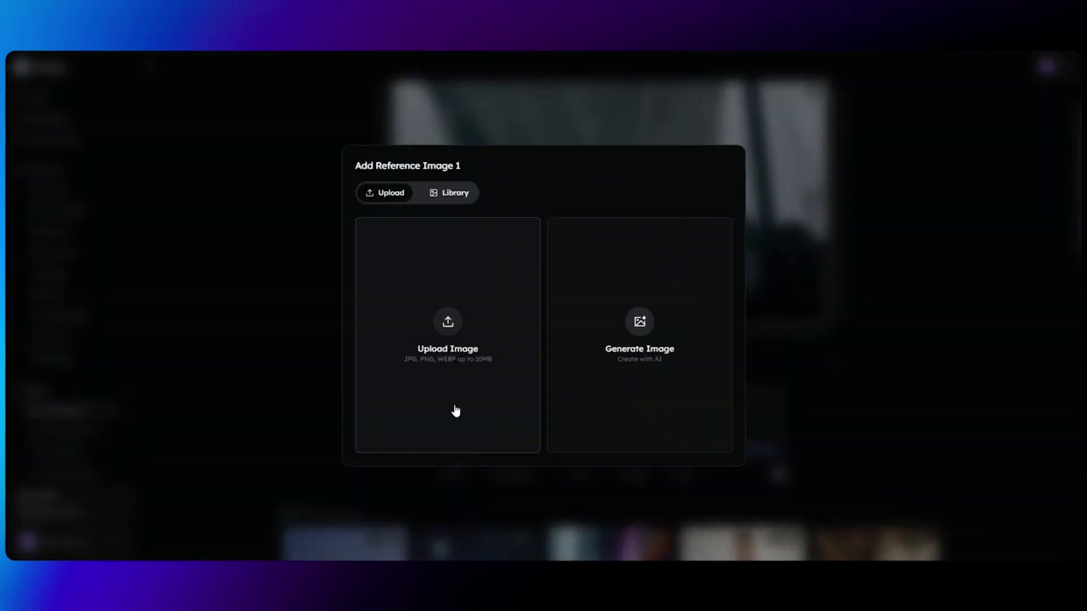
pyautogui.click(440, 201)
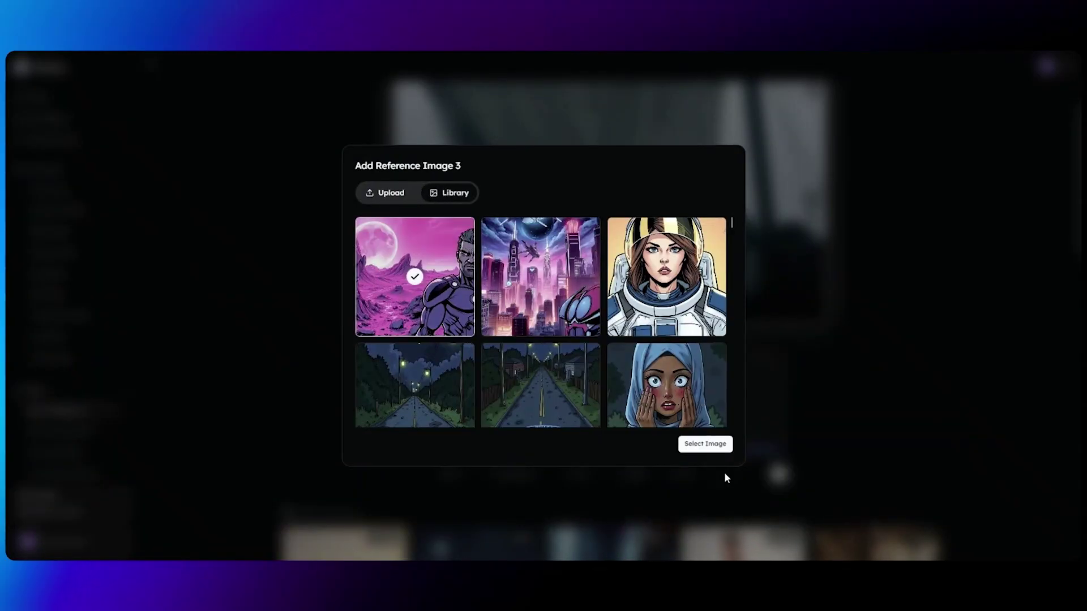
pyautogui.click(705, 444)
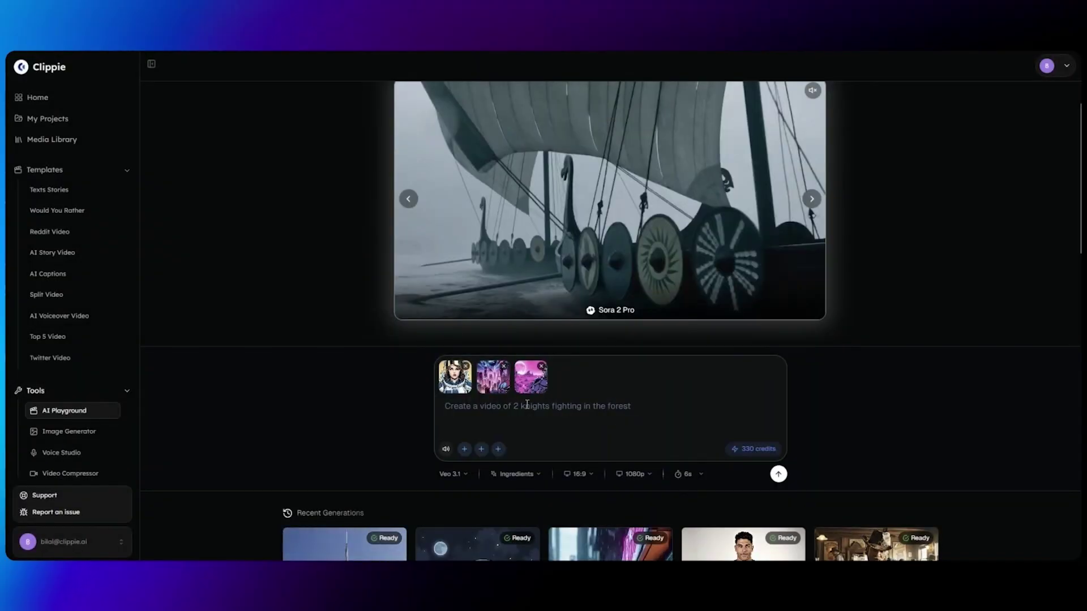
# Step: Paste the astronaut neon-city prompt, highlight its description, lighting and camera sentences, then submit it
pyautogui.write('A slow cinematic shot of a female astronaut walking alone through a glowing neon city on a distant planet at night.  Soft pink and blue lighting reflects off her helmet as drones fly overhead.  Camera pans from behind her, then slowly rises to reveal the vast city skyline glowing under twin moons.')
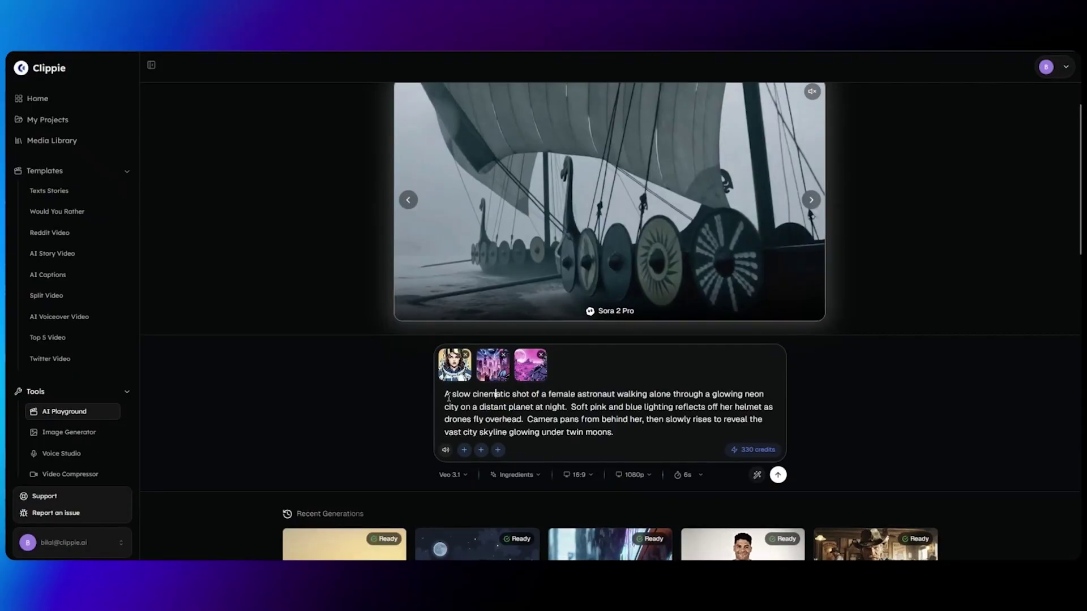
pyautogui.moveTo(445, 394); pyautogui.dragTo(543, 420)
pyautogui.click(570, 407)
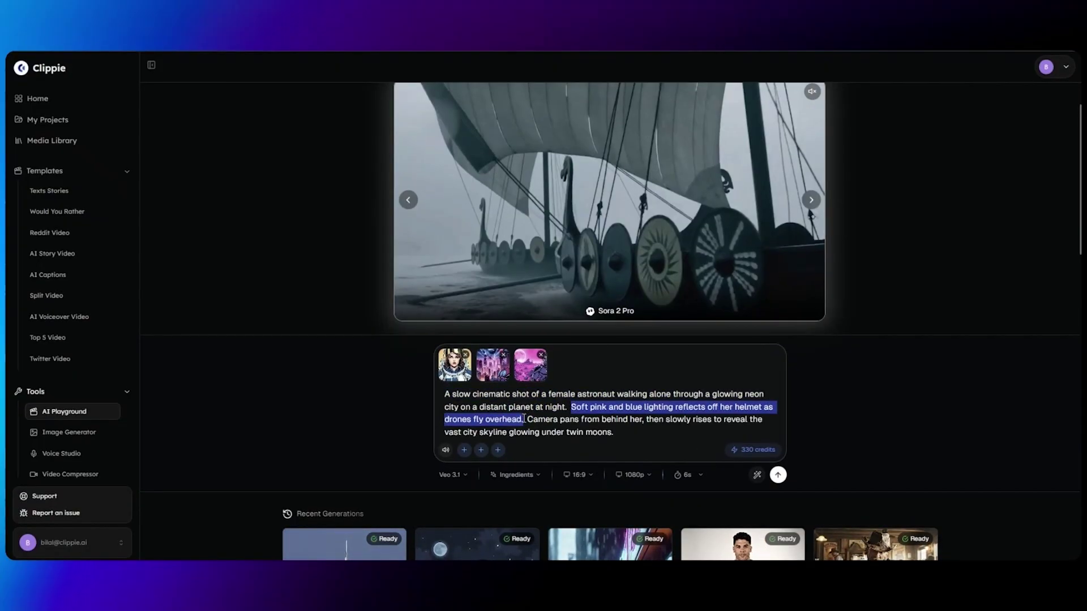
pyautogui.moveTo(525, 419); pyautogui.dragTo(616, 435)
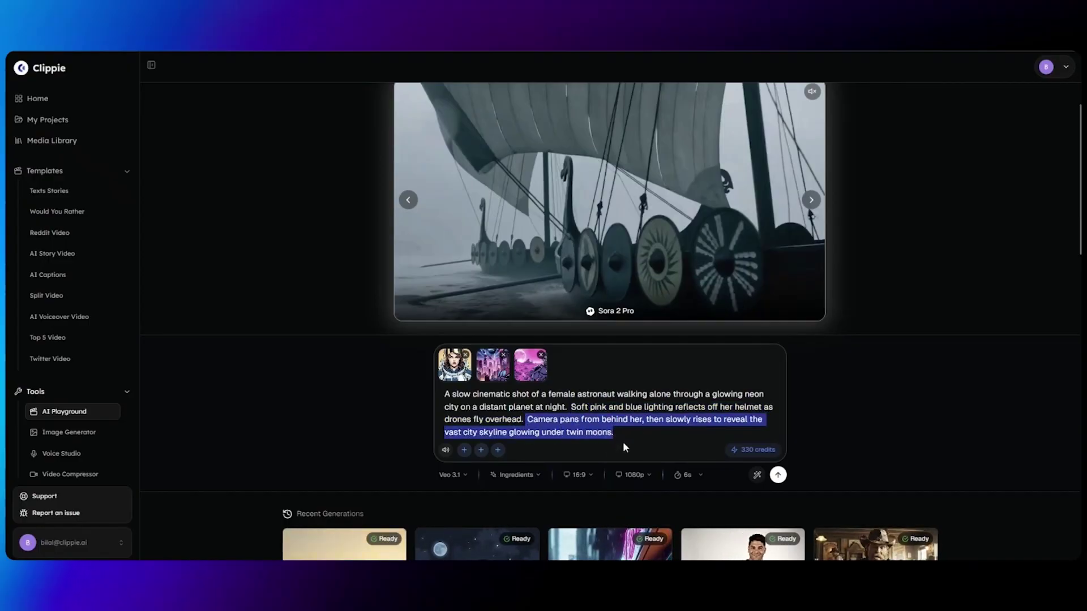
pyautogui.press('Return')
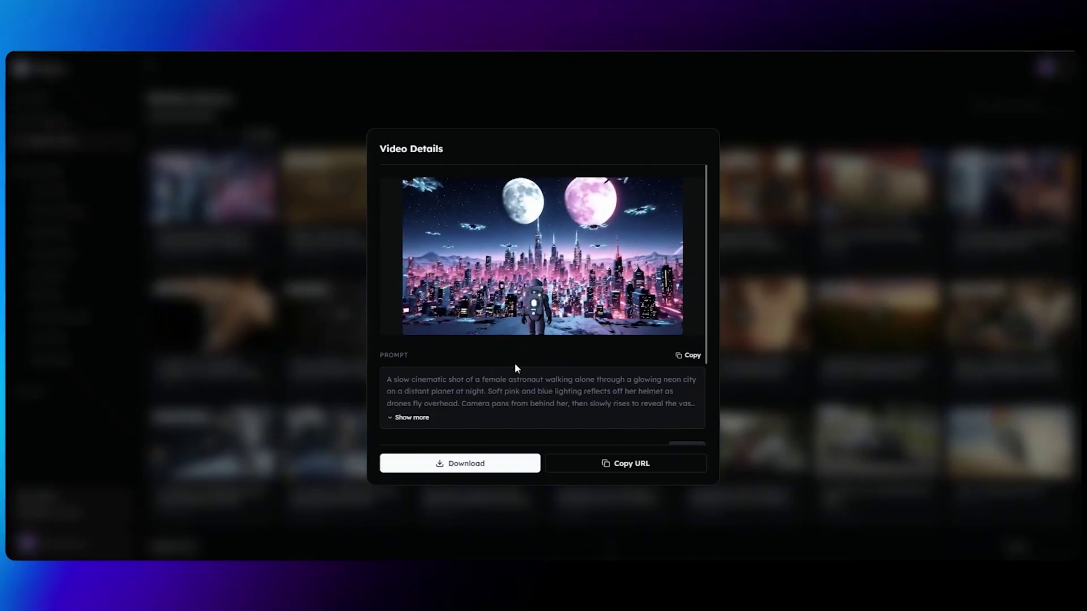
# Step: Look over the finished astronaut neon-city clip in the Media Library's Video Details
pyautogui.moveTo(429, 338)
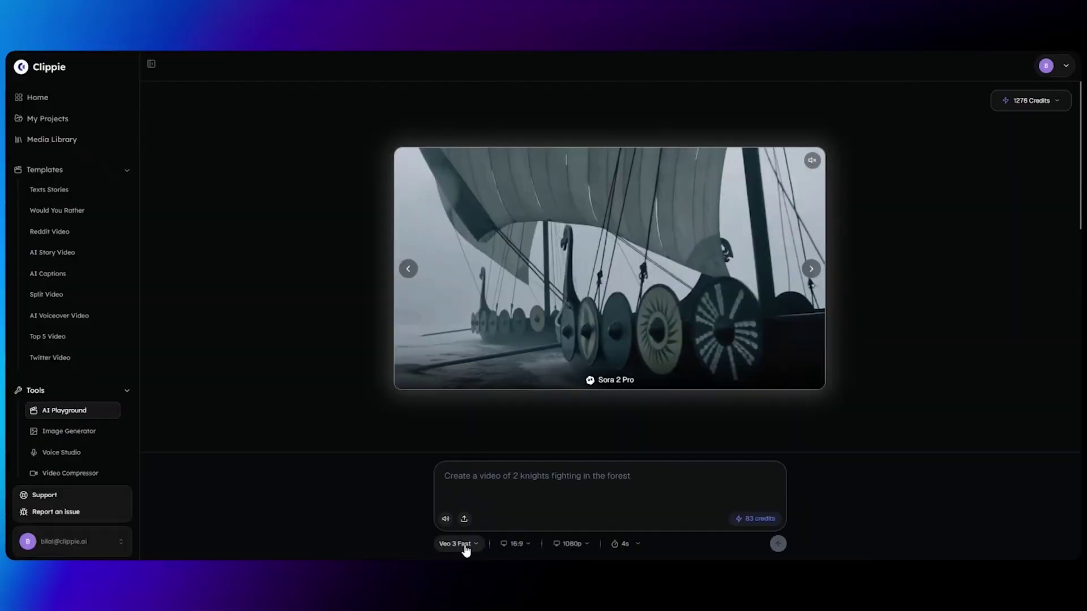
# Step: Open the Select AI Model list, close it keeping Veo 3 Fast, then reopen it
pyautogui.click(464, 544)
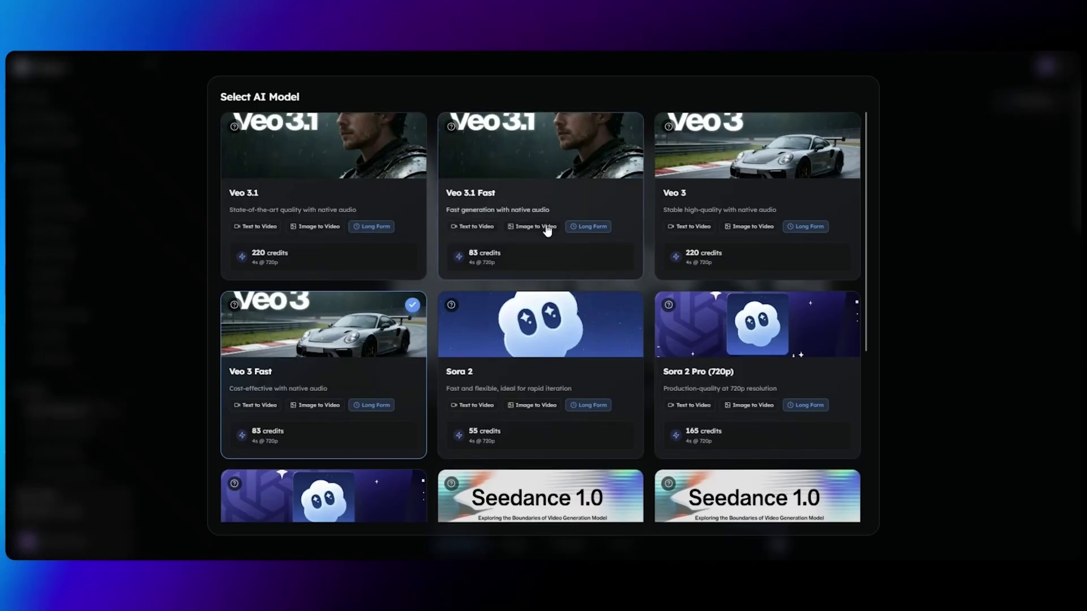
pyautogui.click(902, 240)
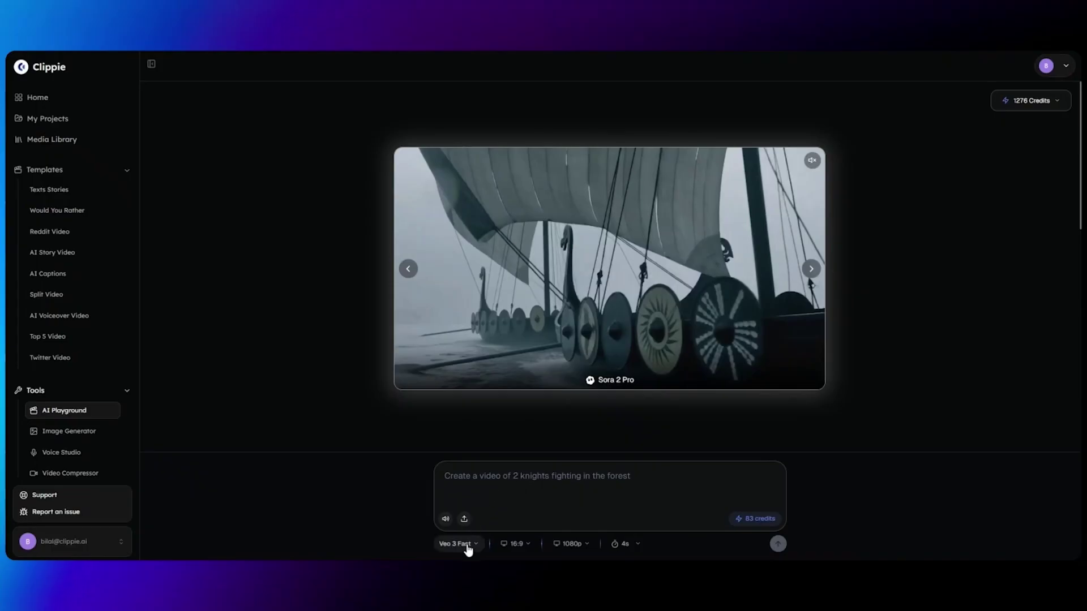
pyautogui.click(468, 545)
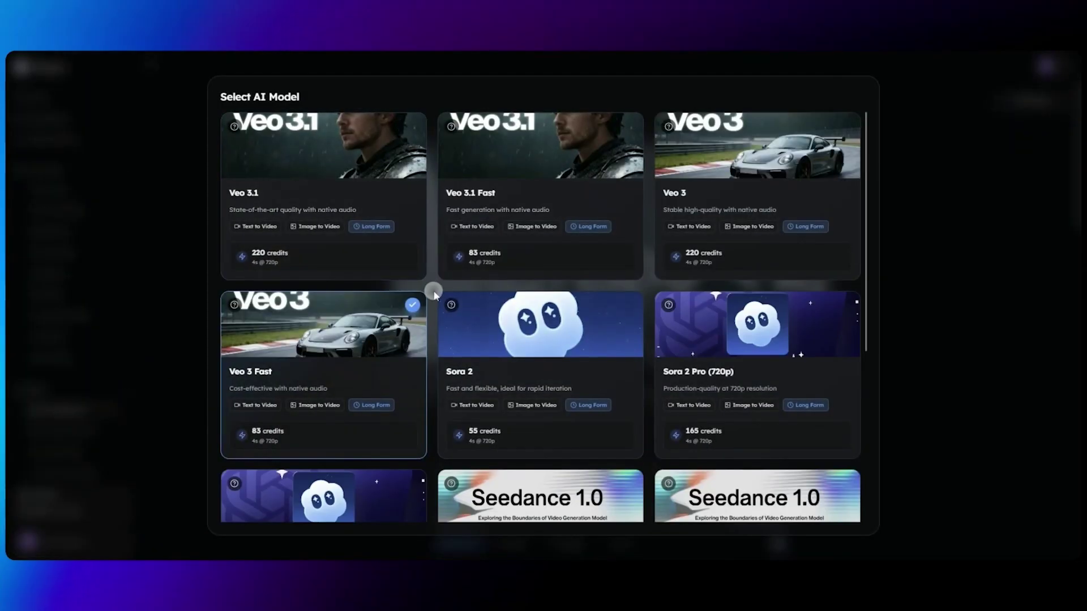